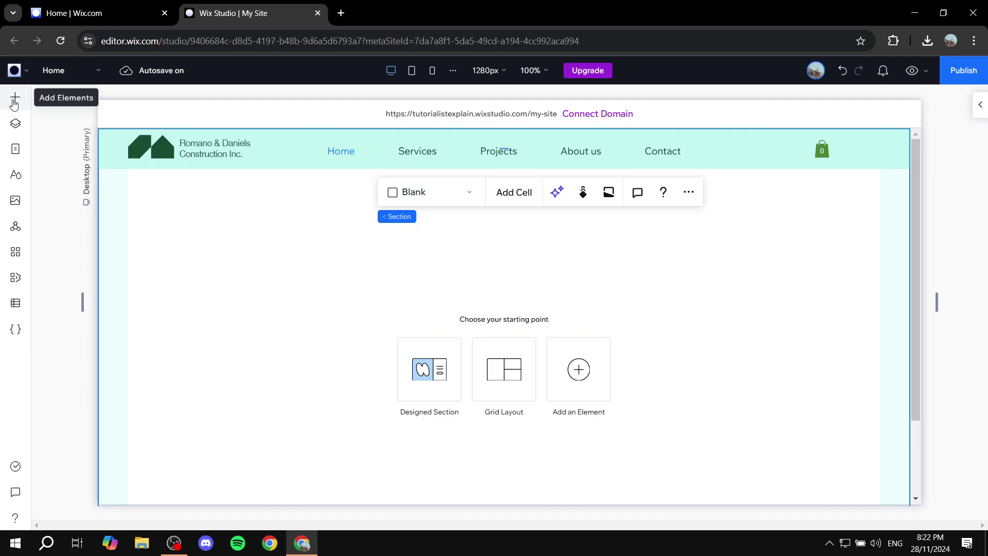
Open Wireframes in Add Elements and browse the Cards, Spotlight, Slideshow and Text layouts.
click(14, 102)
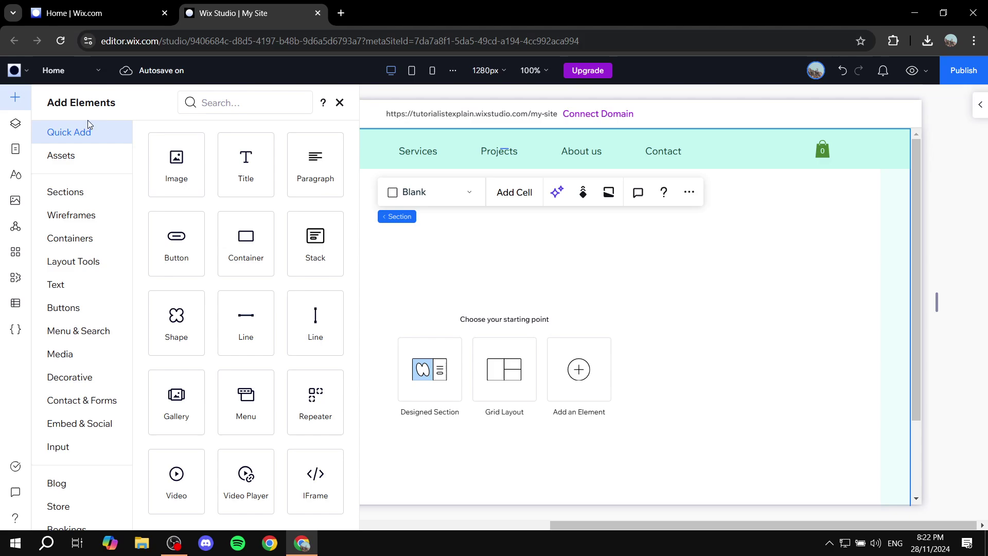
click(70, 215)
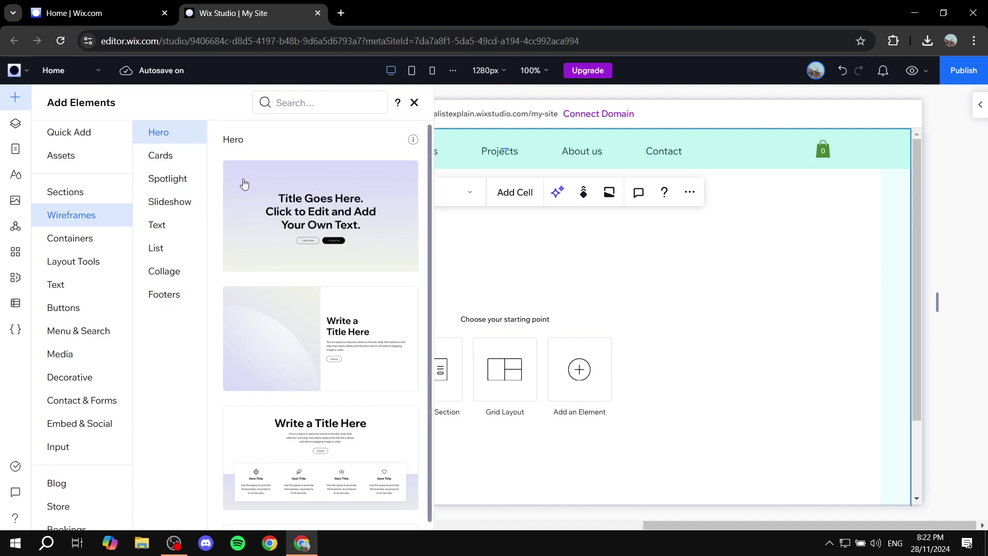
click(167, 158)
click(171, 180)
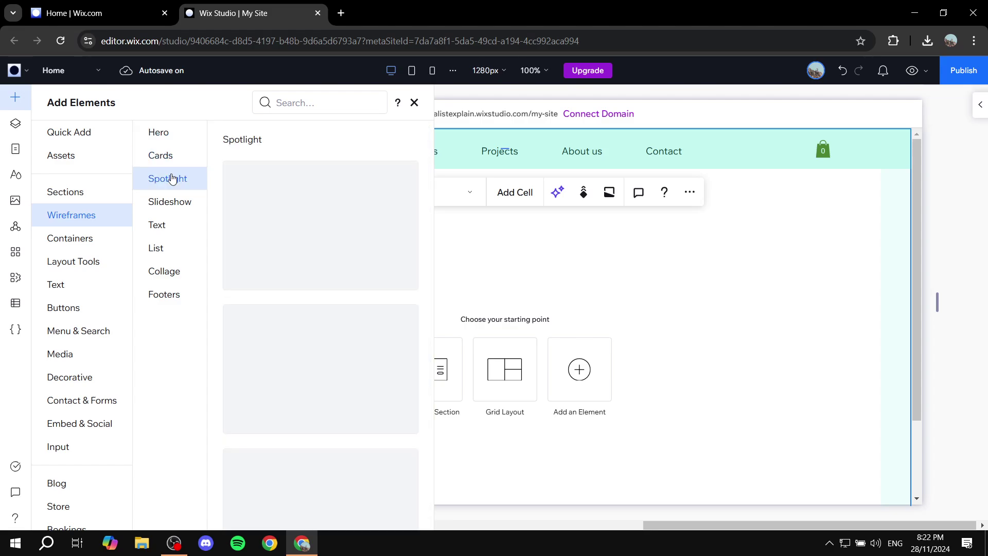
click(180, 205)
click(157, 226)
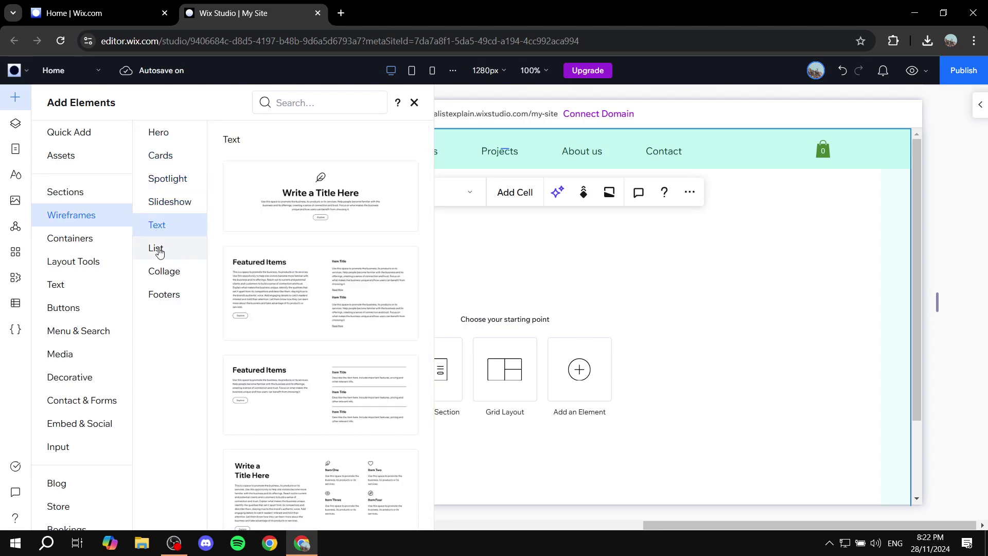
Browse the List, Collage and Footers wireframes, then return to the Hero layouts.
click(156, 249)
click(170, 272)
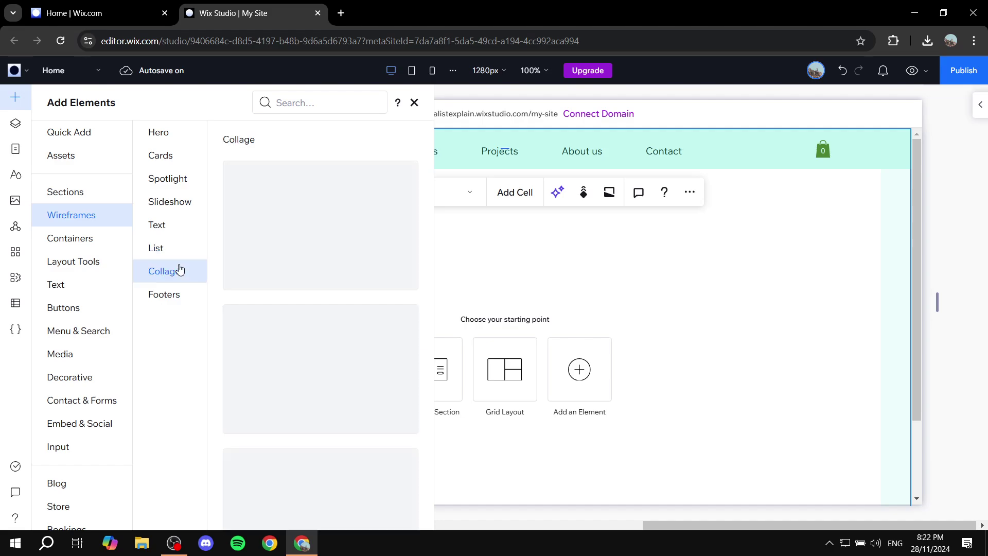
click(172, 298)
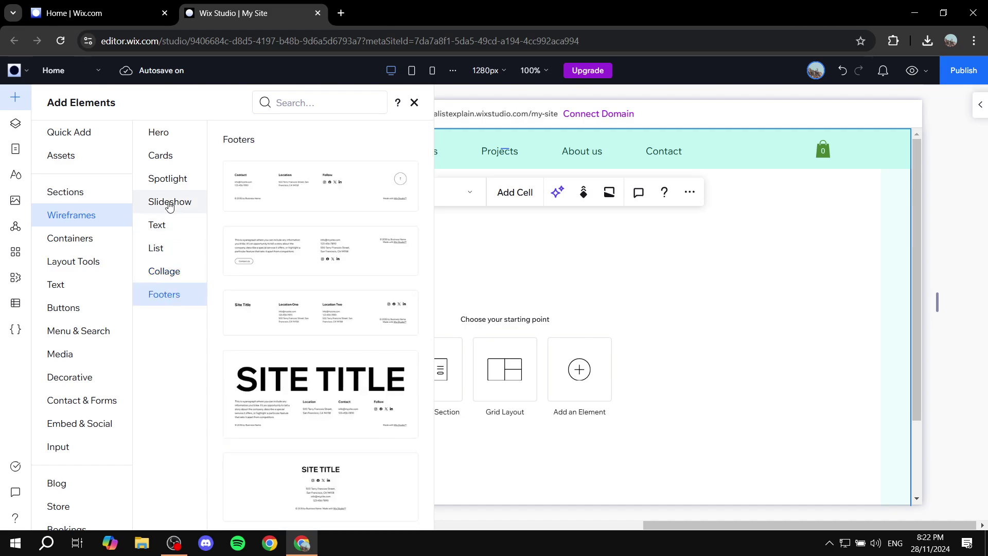
click(167, 143)
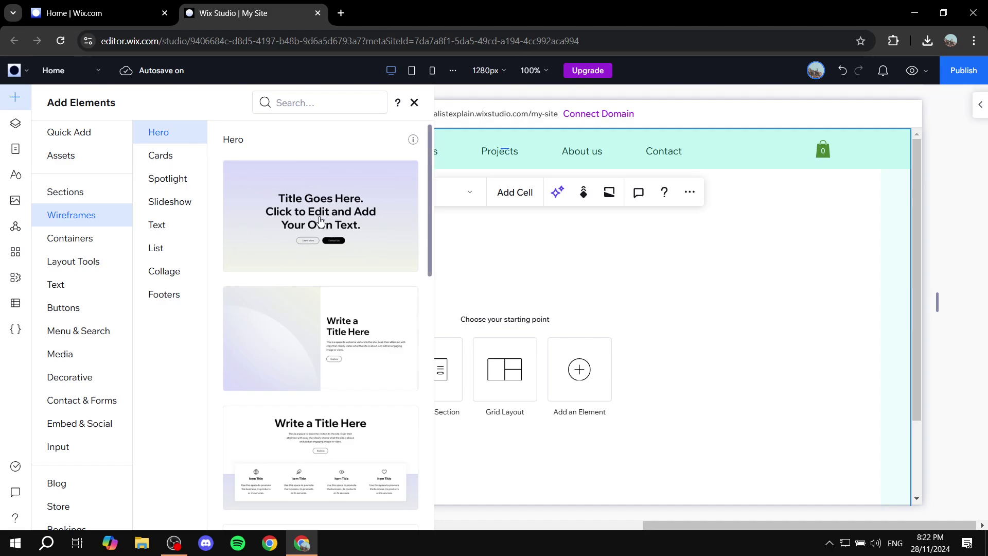
scroll(327, 283, down, 5)
scroll(328, 283, up, 3)
scroll(322, 278, down, 4)
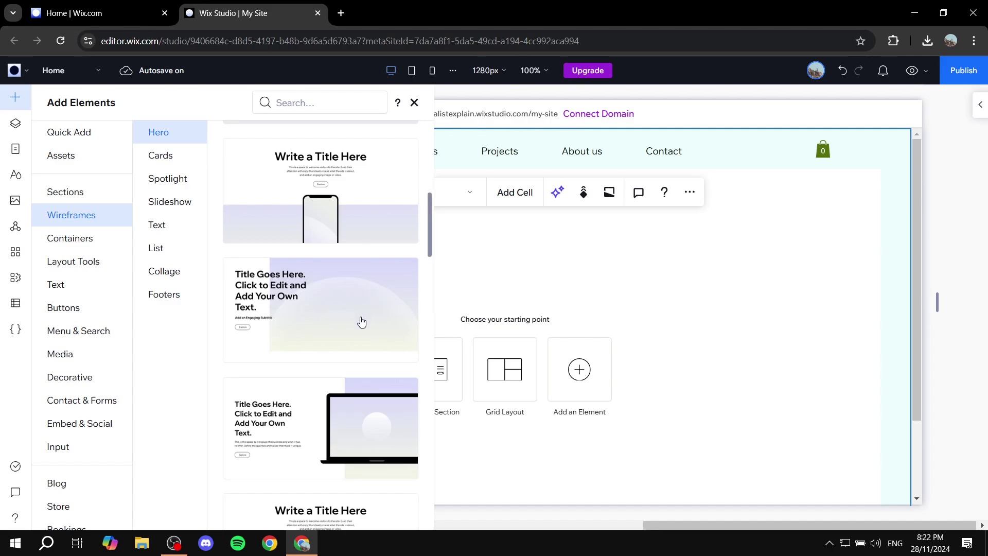
scroll(335, 299, down, 2)
scroll(313, 297, up, 1)
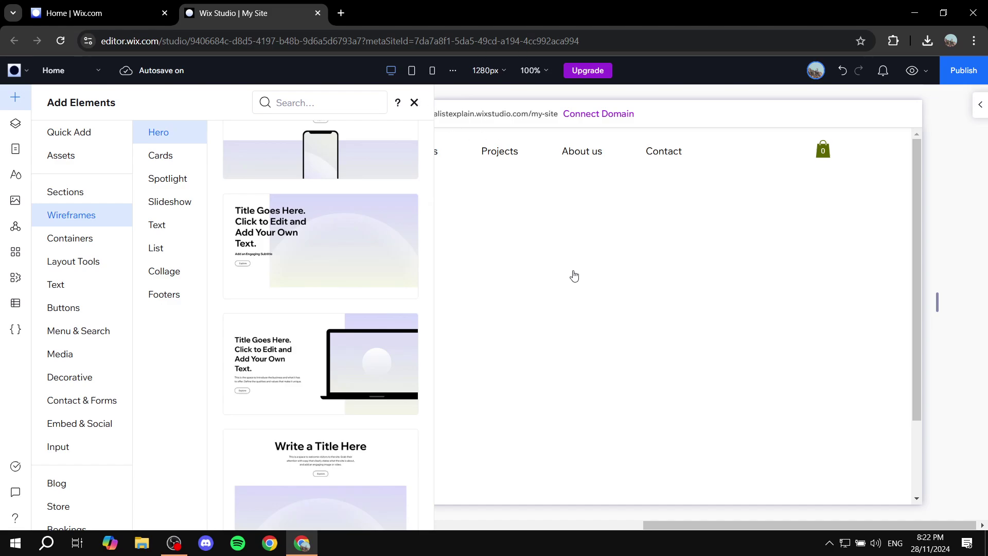
Close the panel and inspect the hero's title group, background image and whole section.
click(414, 102)
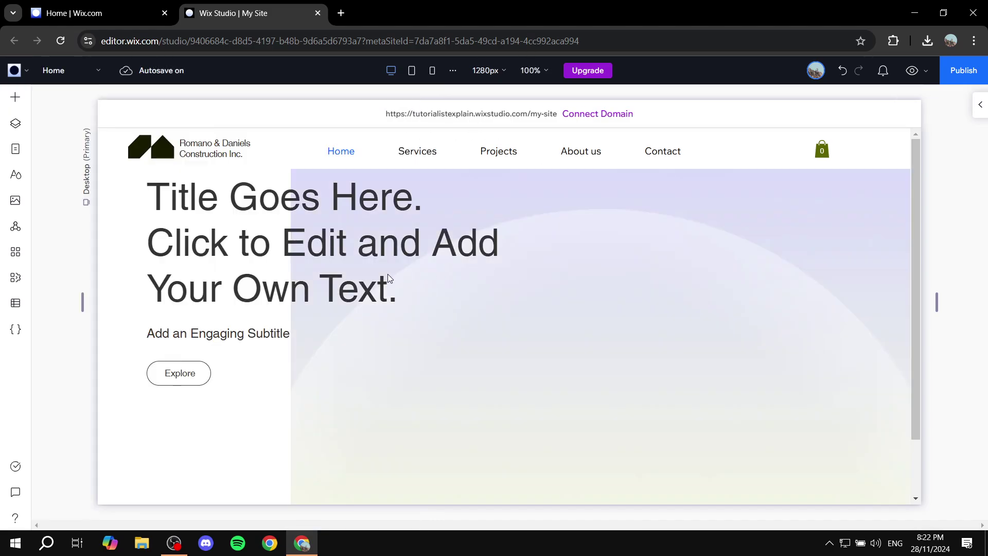
click(436, 324)
click(557, 267)
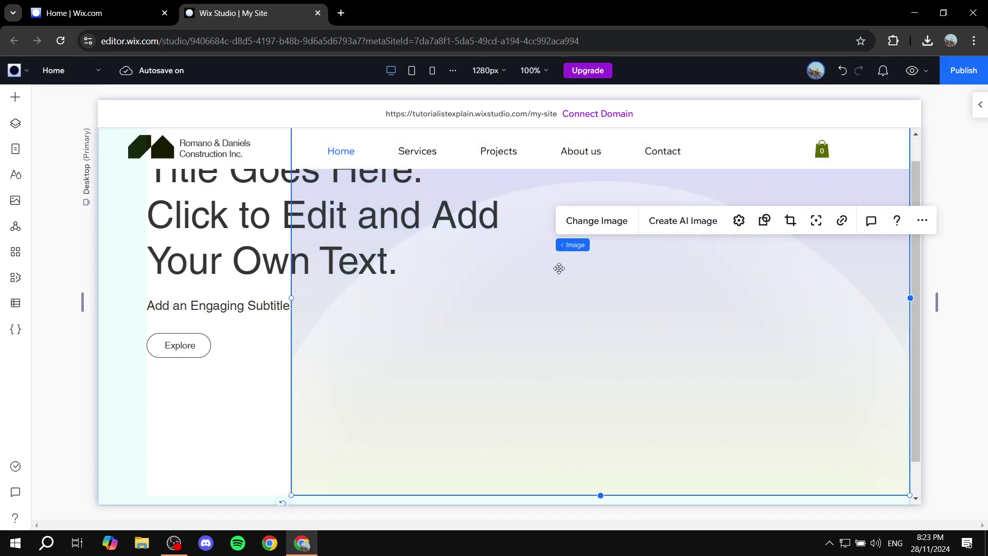
click(214, 414)
Insert a new empty section below the hero.
scroll(669, 337, up, 1)
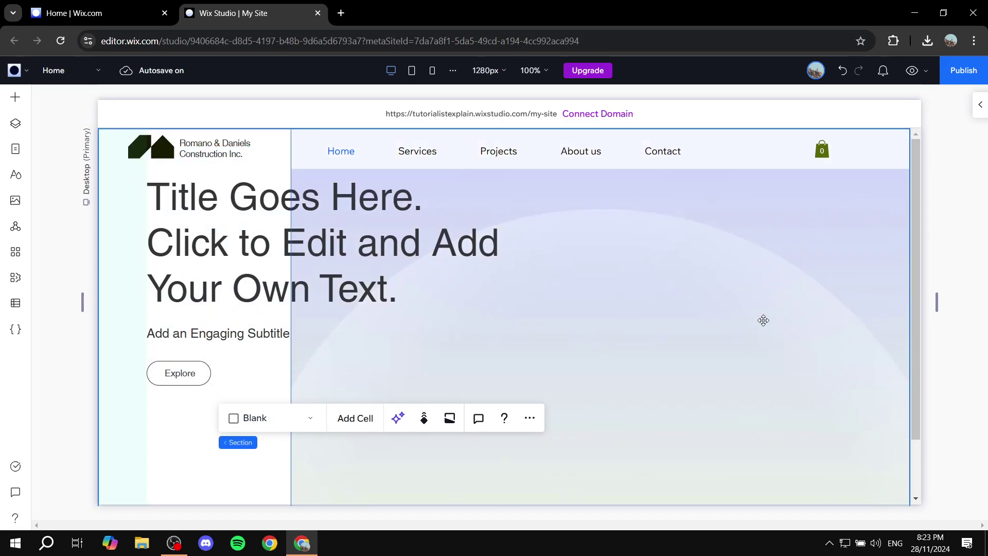
scroll(532, 468, down, 2)
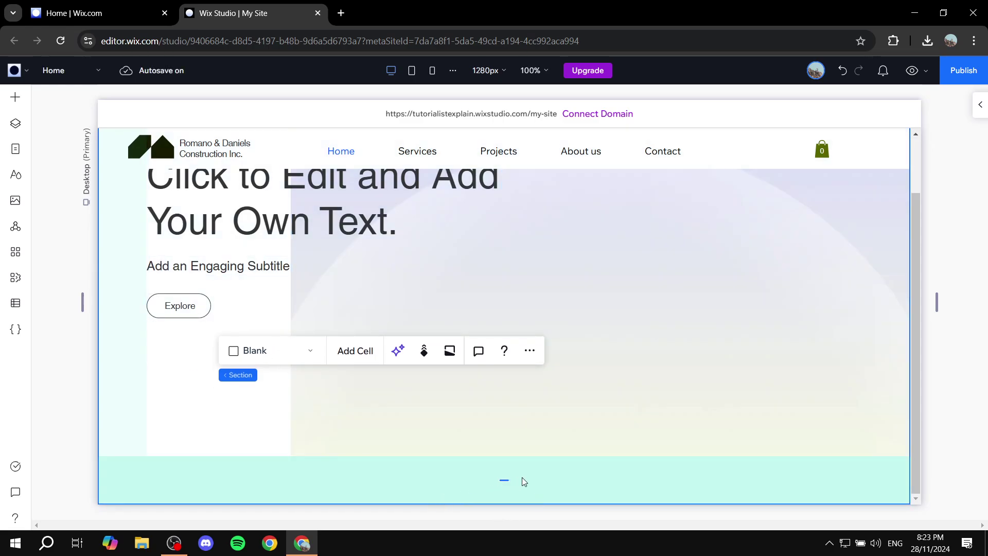
click(515, 503)
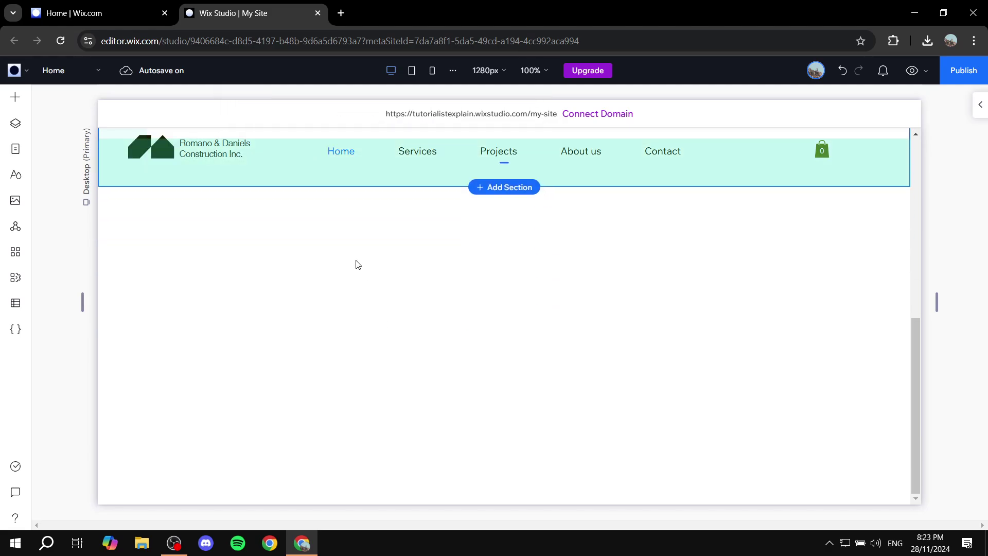
Drag the Item Title One slideshow wireframe into the empty section.
click(15, 98)
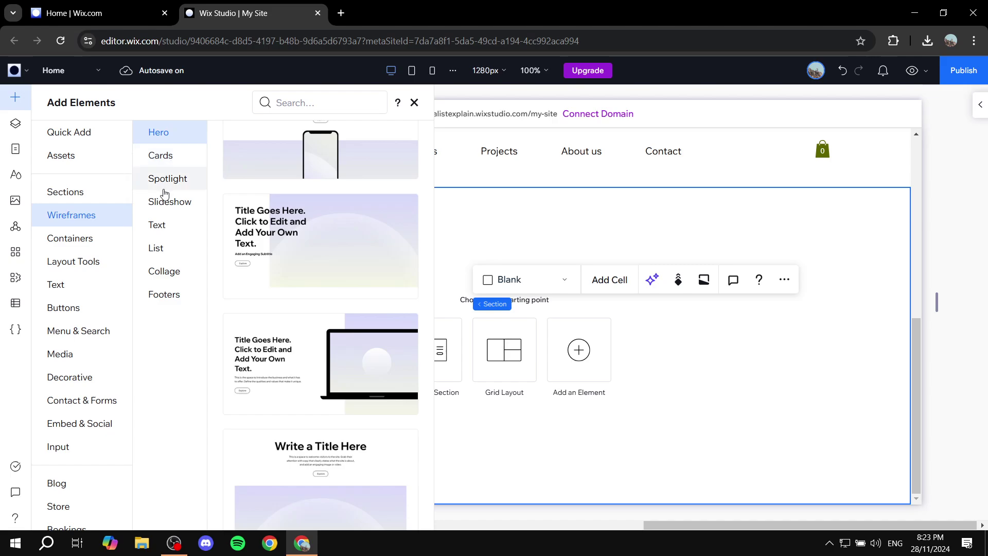
click(170, 200)
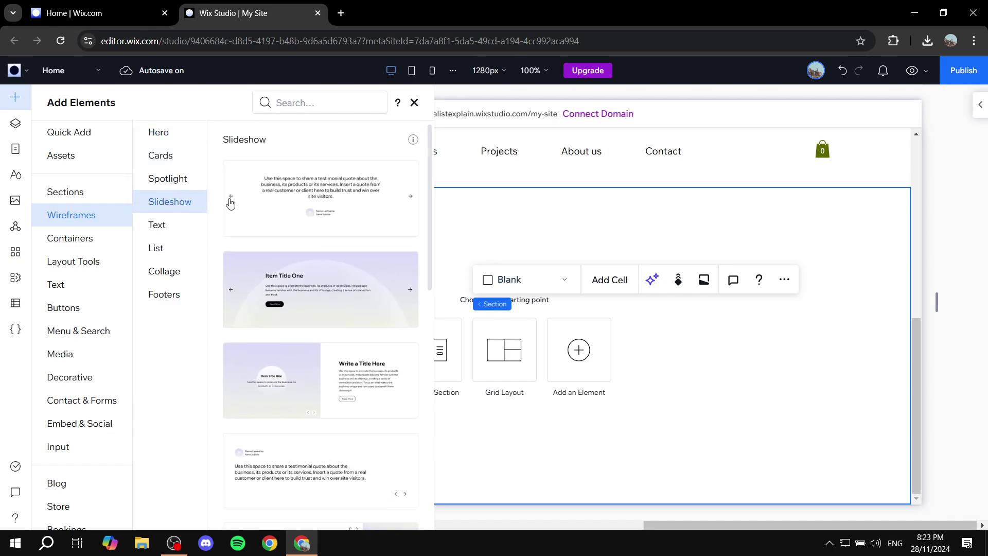
scroll(349, 283, down, 1)
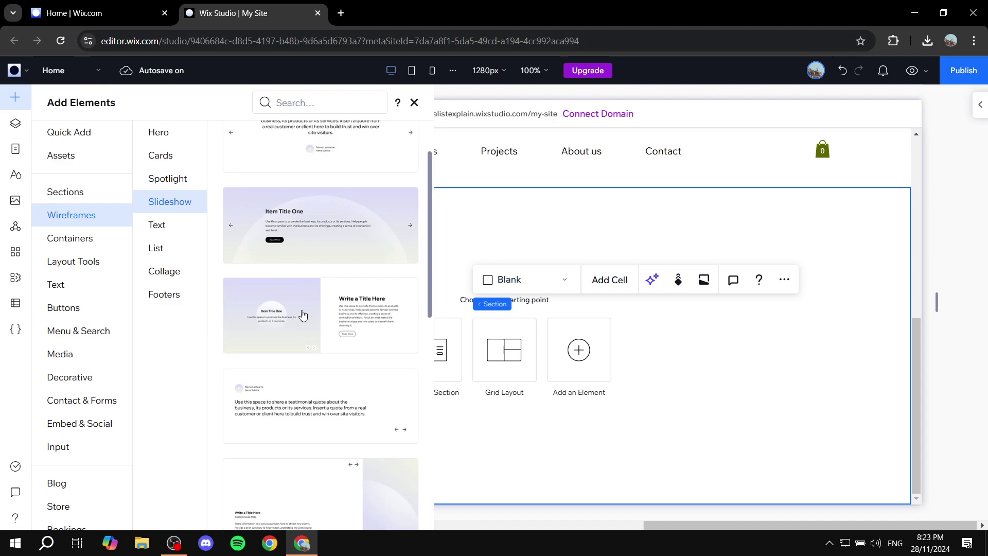
scroll(303, 308, down, 3)
scroll(329, 300, up, 3)
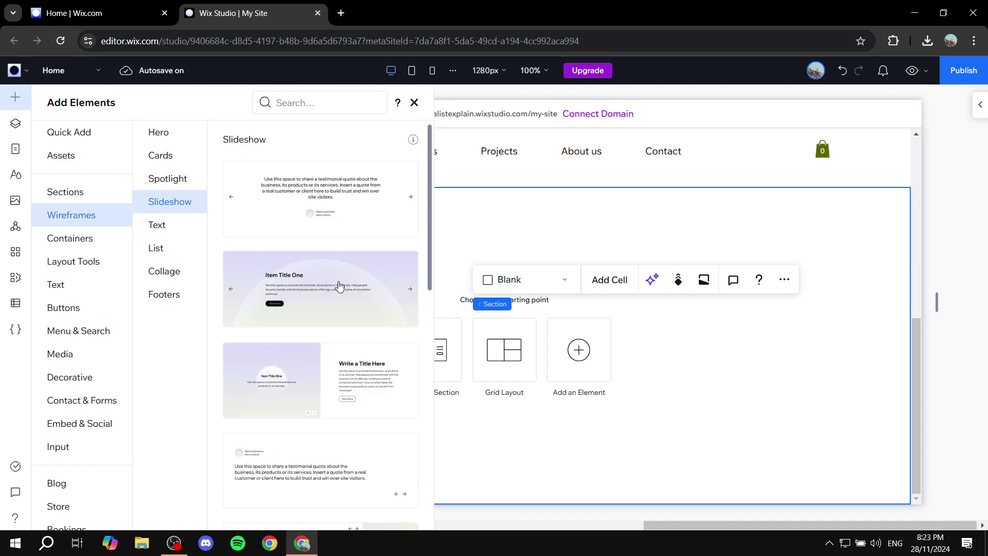
drag(322, 286, 365, 287)
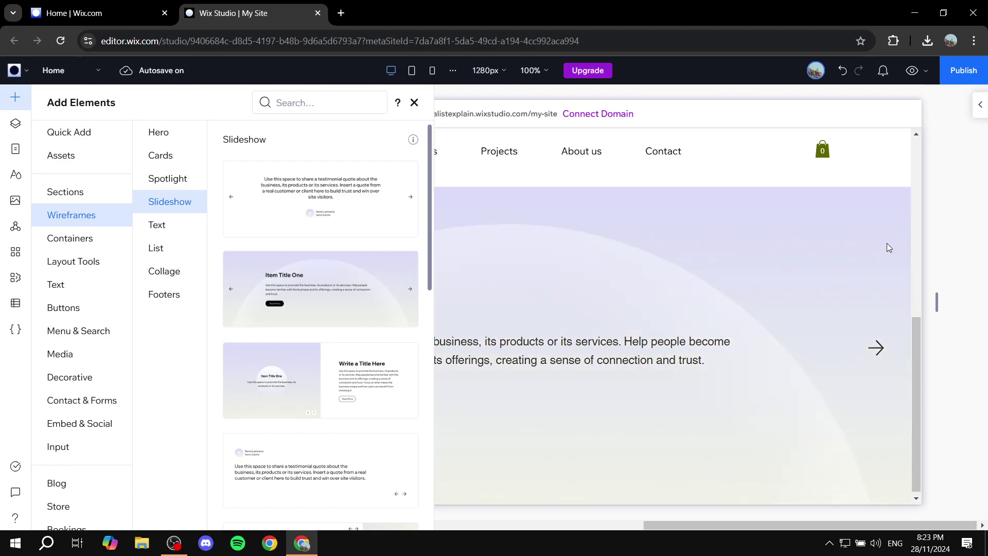
Select the new slideshow section, then deselect it and scroll down the page.
click(600, 194)
click(963, 245)
drag(964, 245, 952, 368)
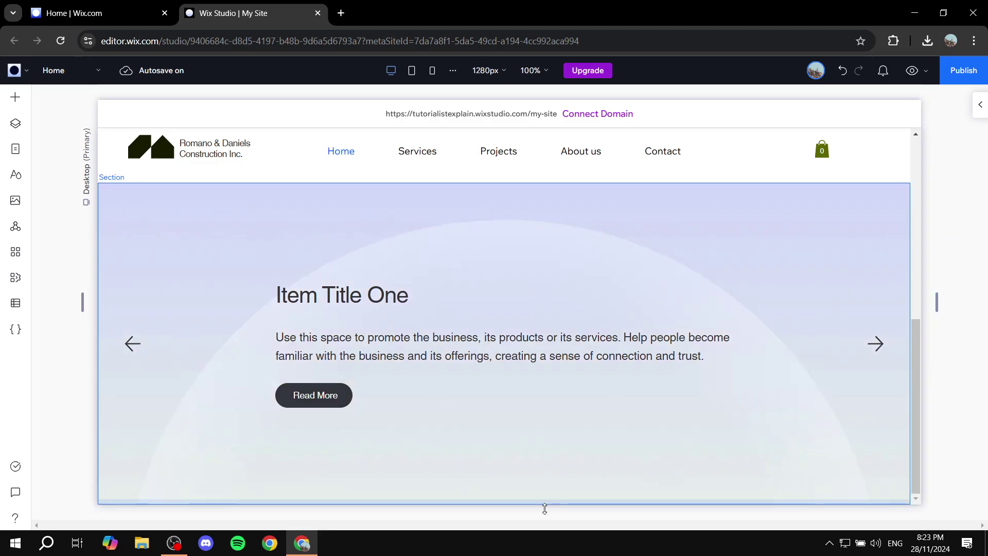
Scroll between the slideshow and hero, then select the hero's title group and gradient image.
scroll(162, 316, up, 5)
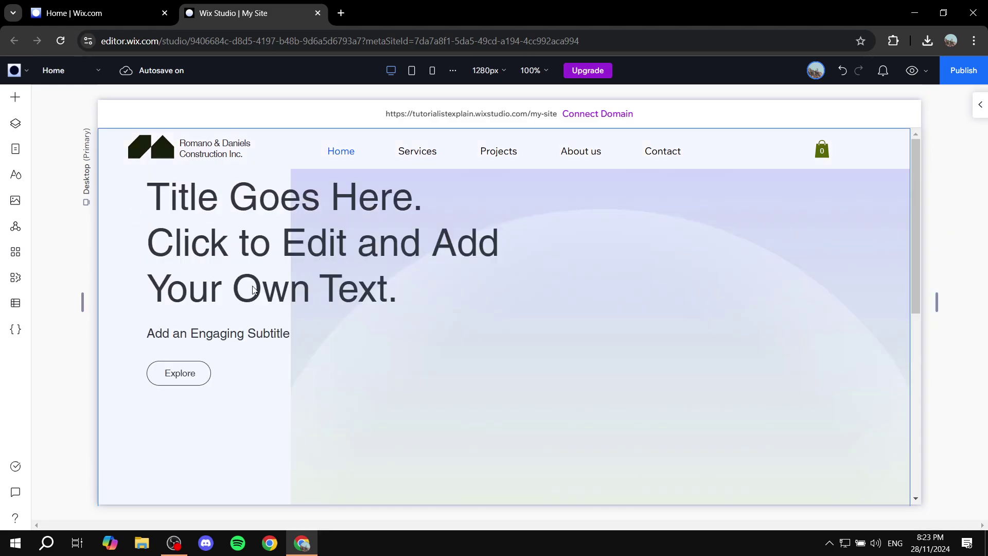
scroll(427, 308, down, 5)
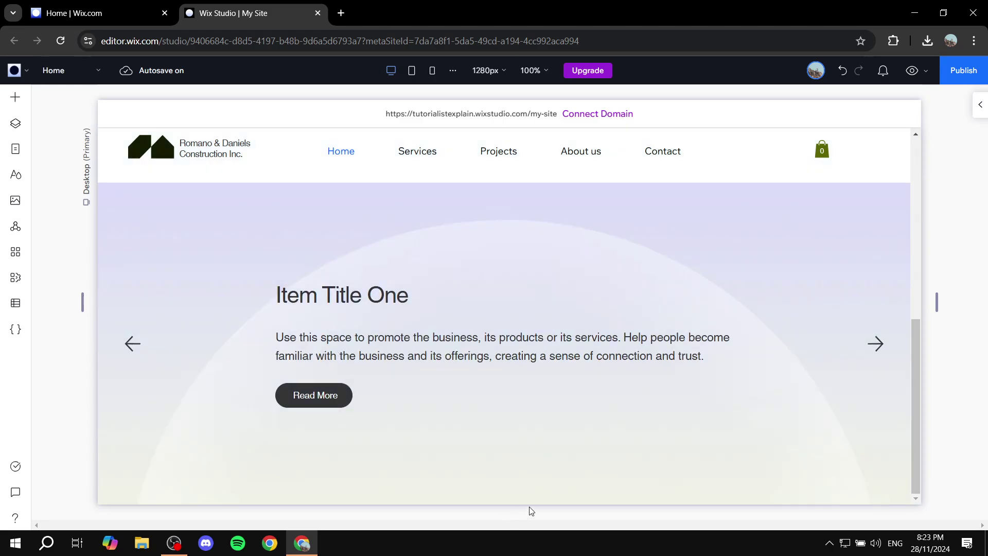
drag(916, 385, 907, 185)
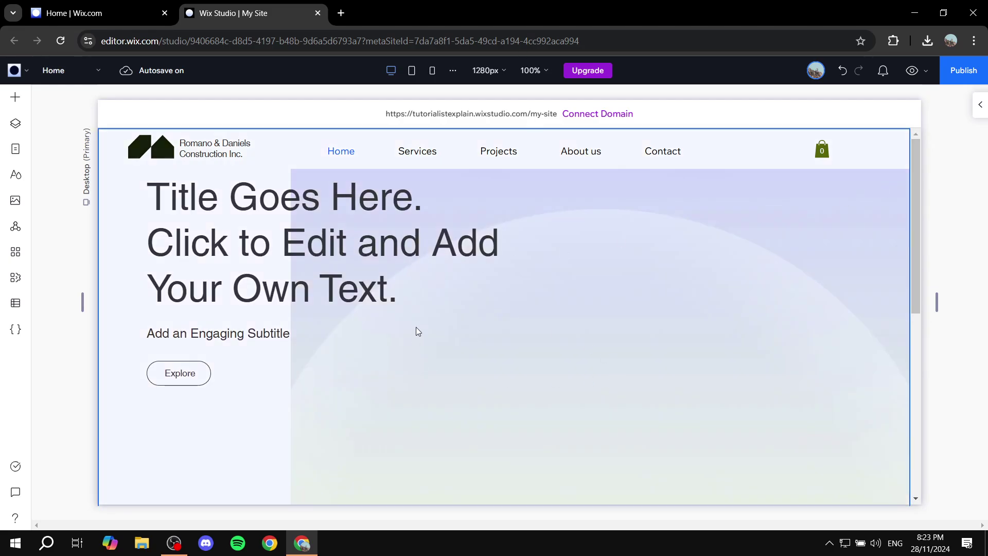
click(240, 326)
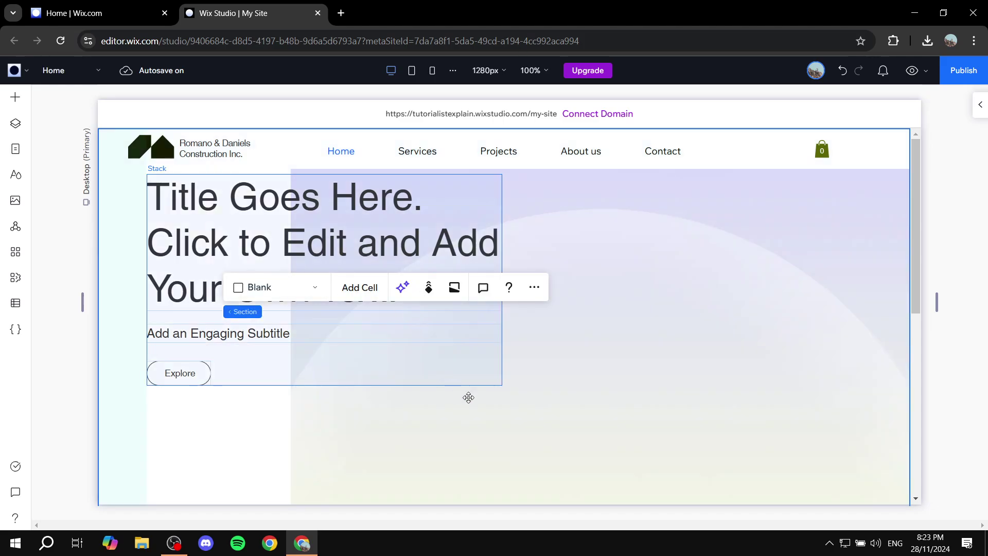
click(633, 341)
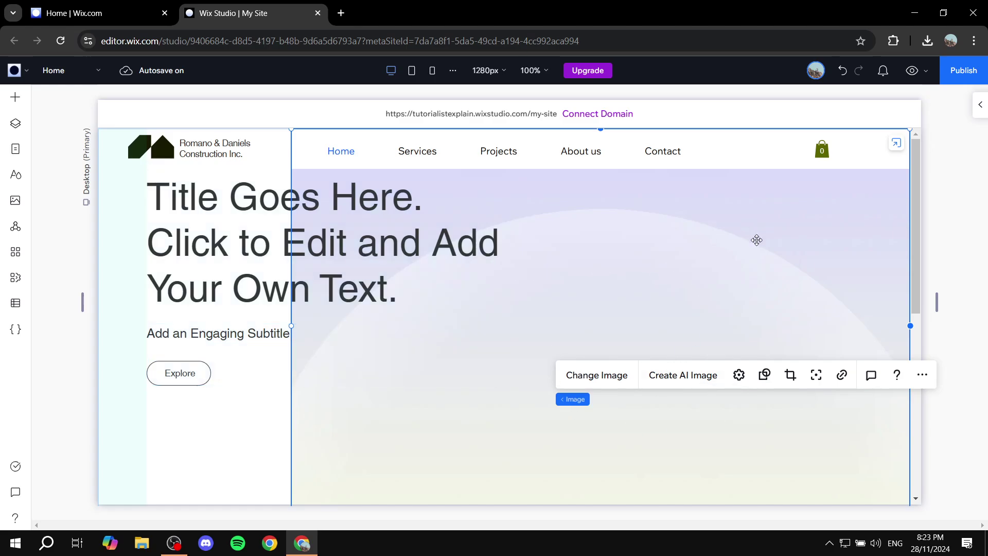
Upload Tutorial WBG.png from the Explainer Media folder through Change Image.
click(704, 255)
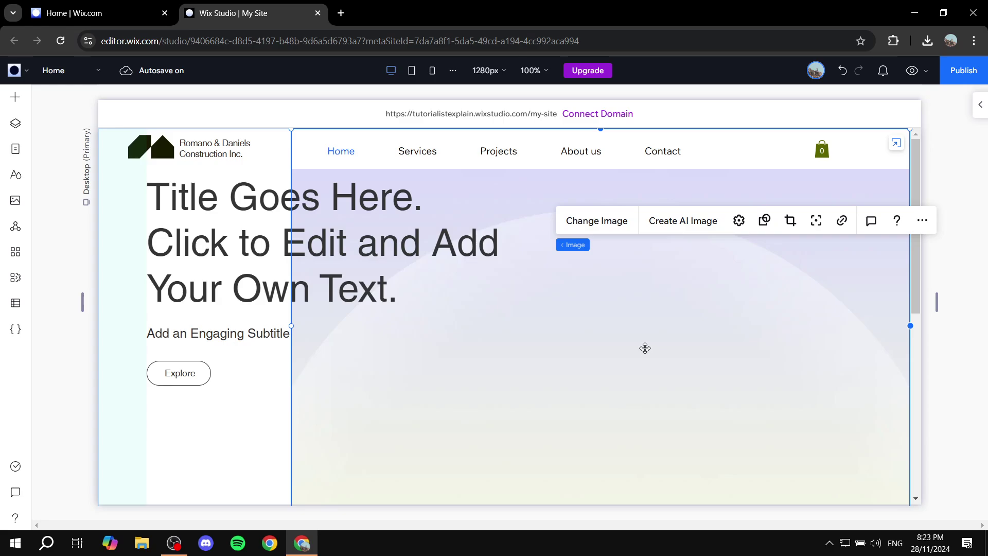
click(601, 225)
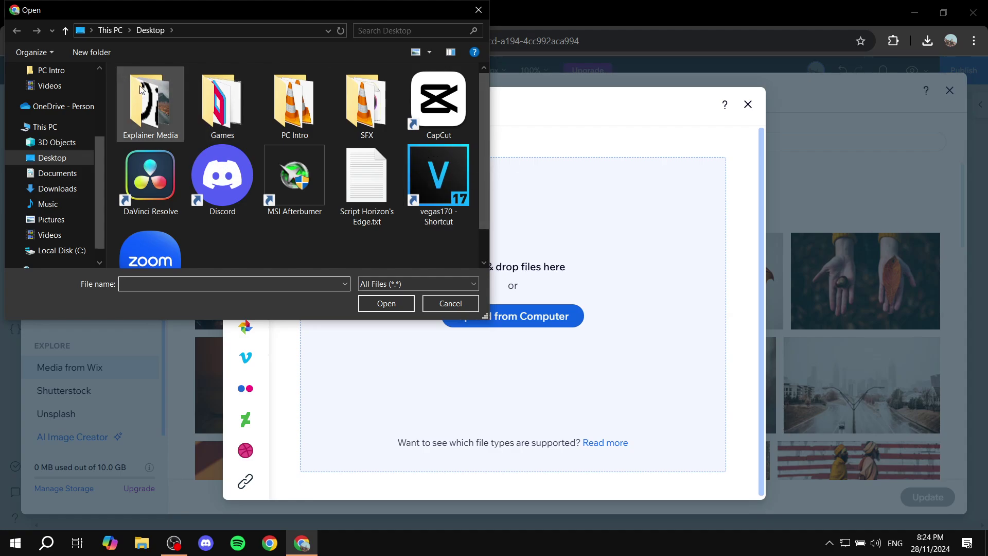
double_click(150, 106)
scroll(441, 211, down, 2)
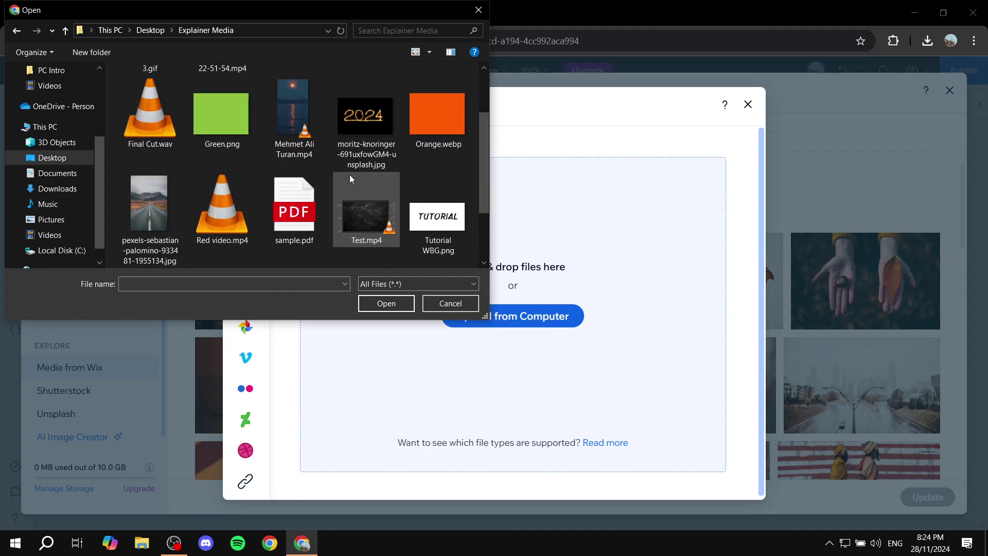
double_click(450, 212)
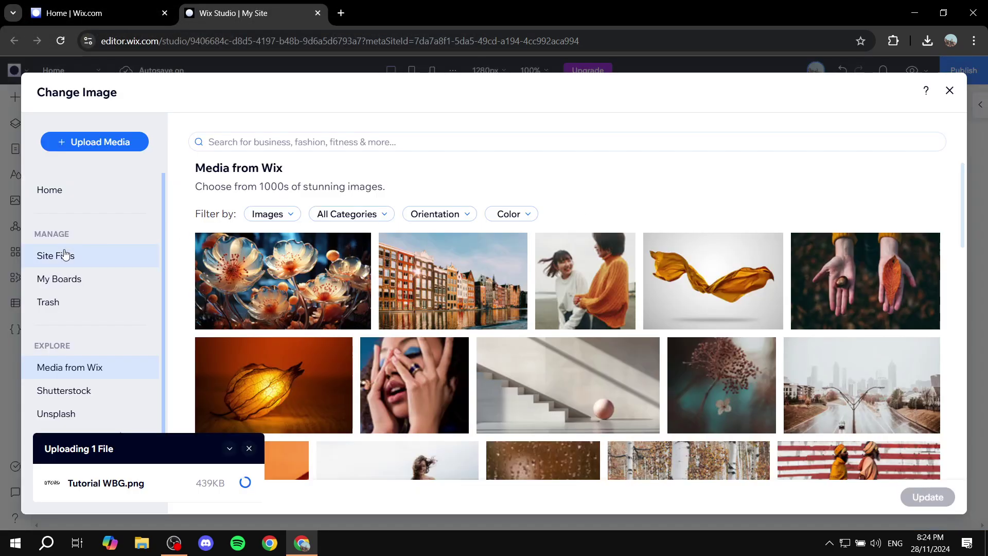
Pick the uploaded file in Site Files and apply it to the hero.
click(56, 191)
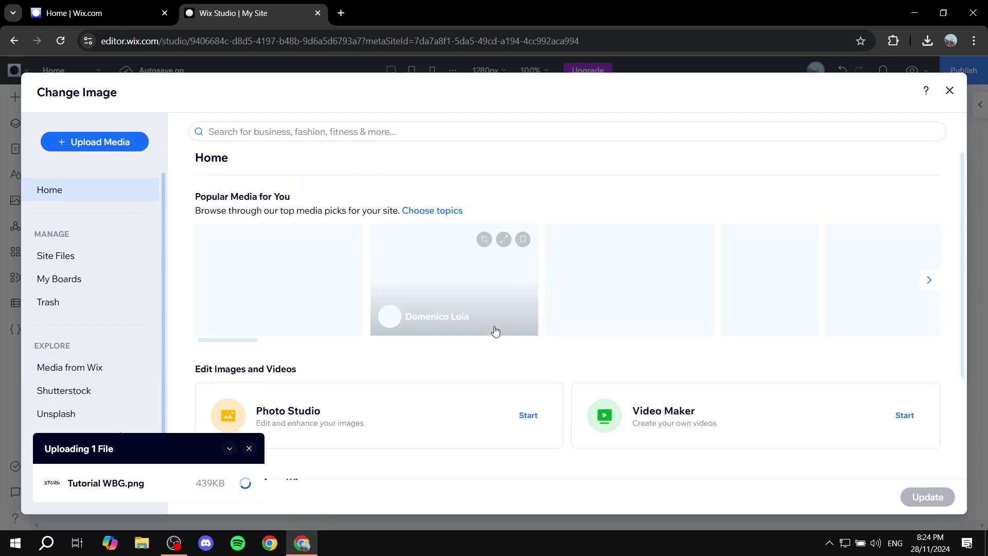
click(71, 263)
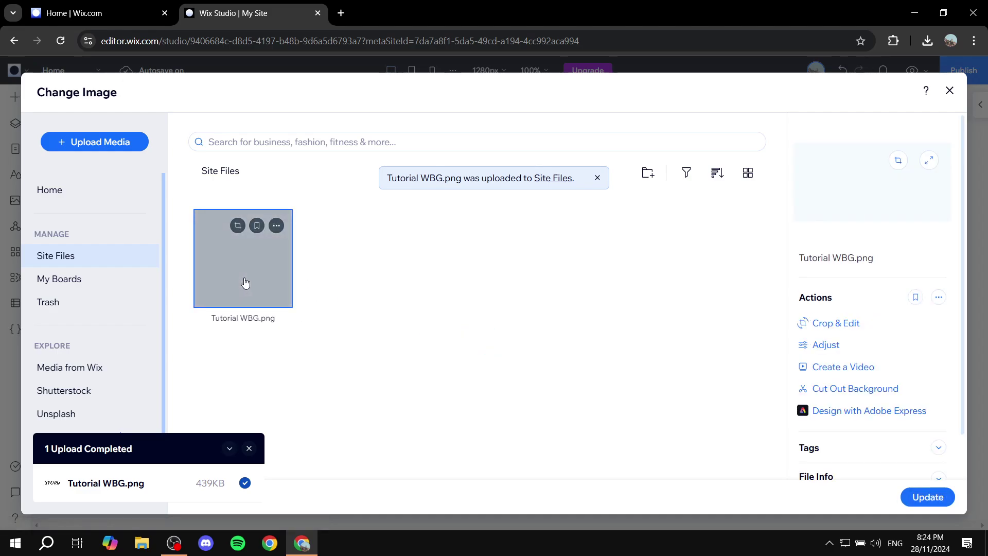
click(917, 498)
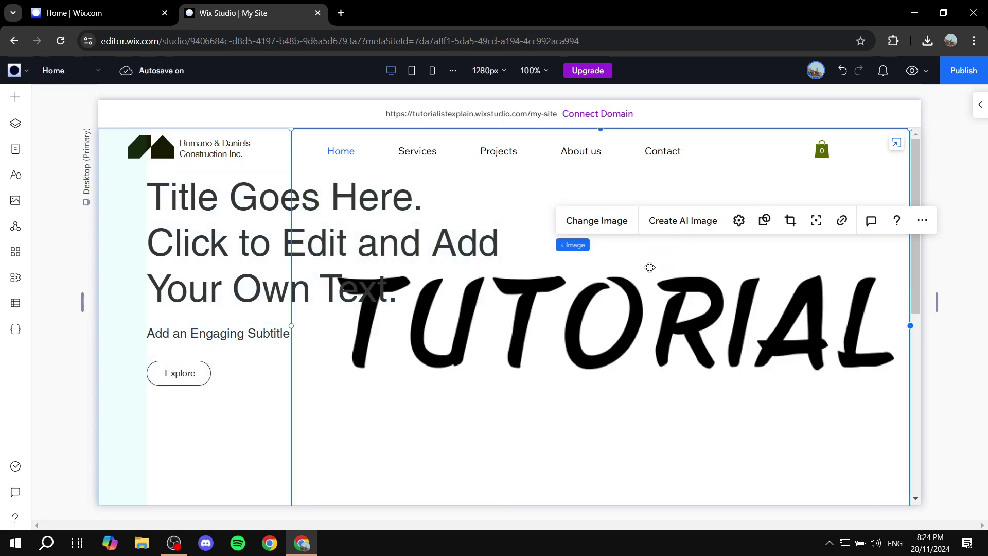
Replace the hero's placeholder heading with the title "Change whatever you want".
click(243, 219)
click(281, 236)
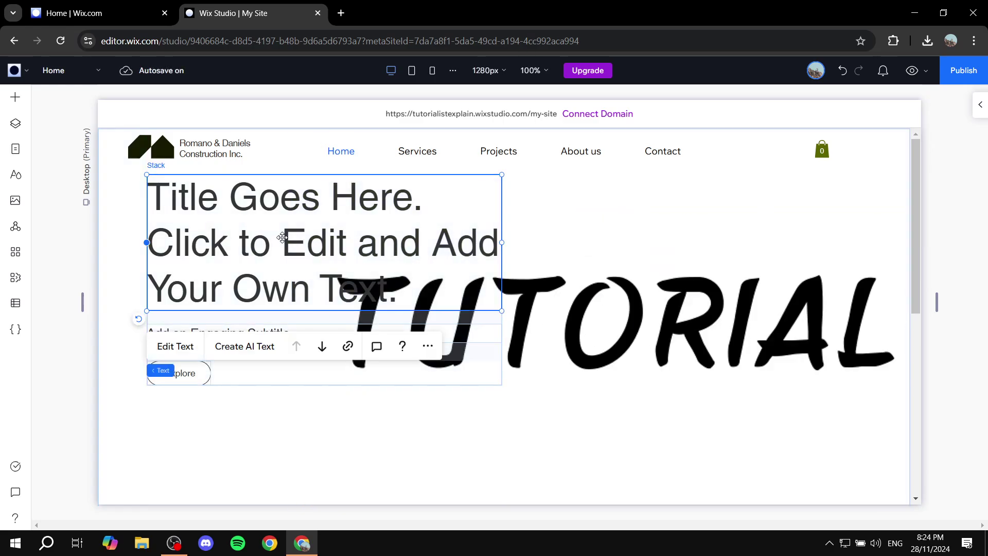
double_click(372, 273)
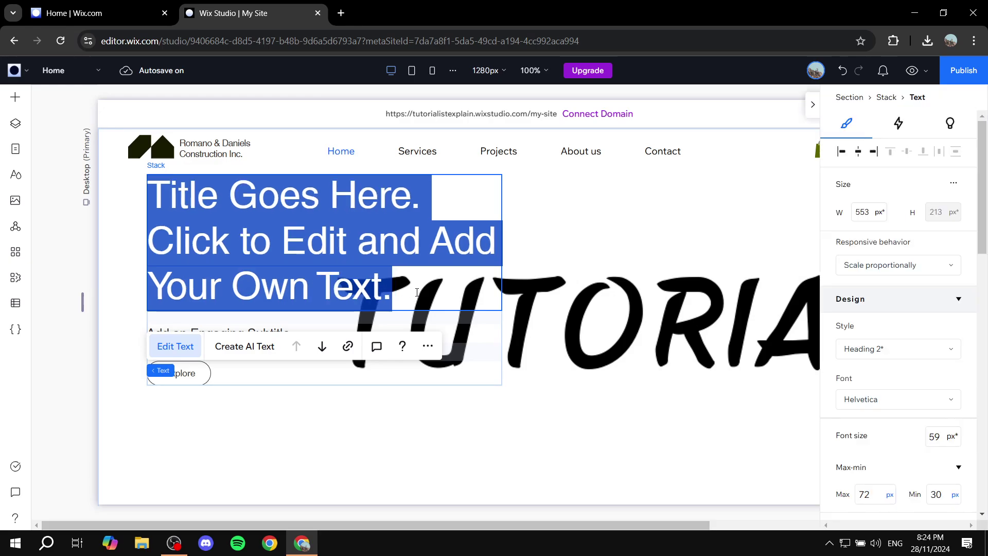
key(BackSpace)
text(Chan)
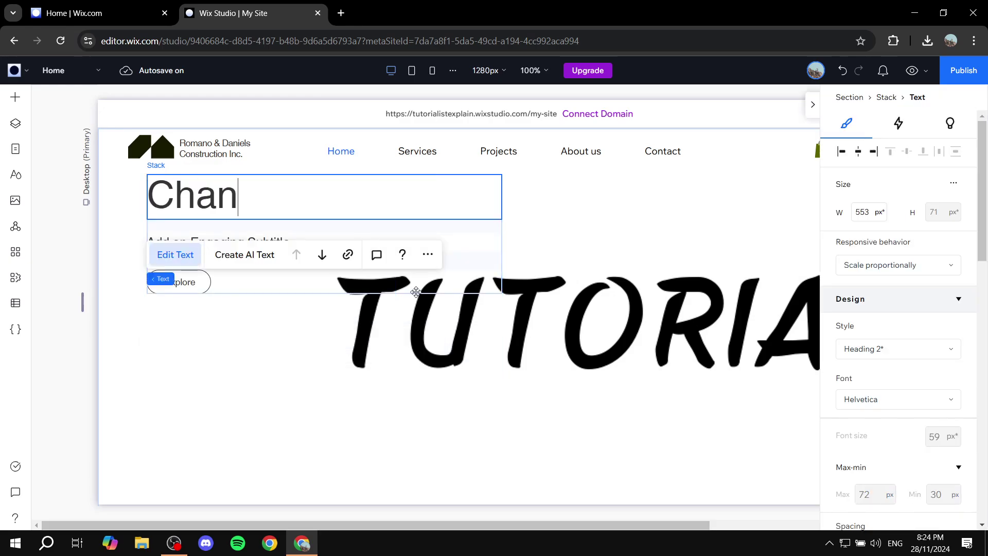
text(ge whatever)
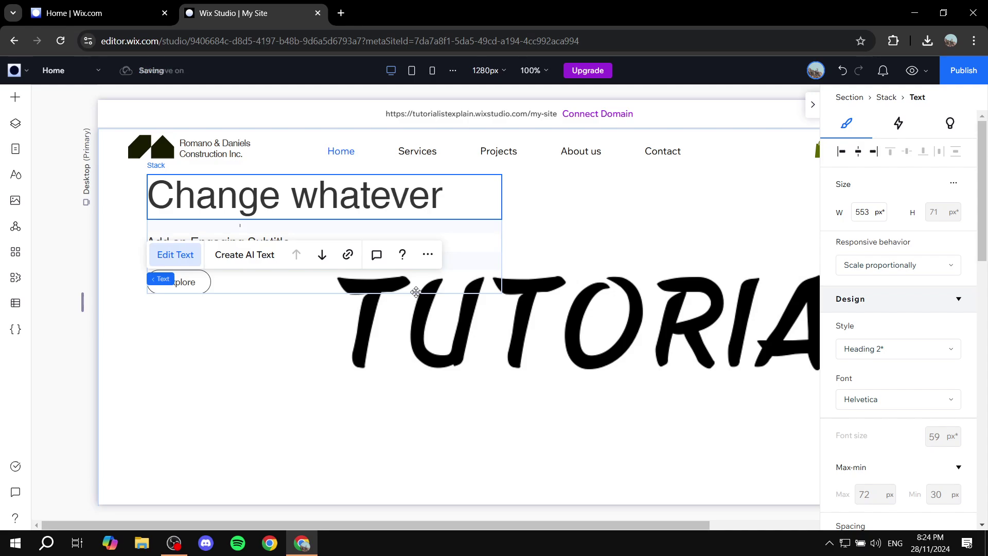
text( who want)
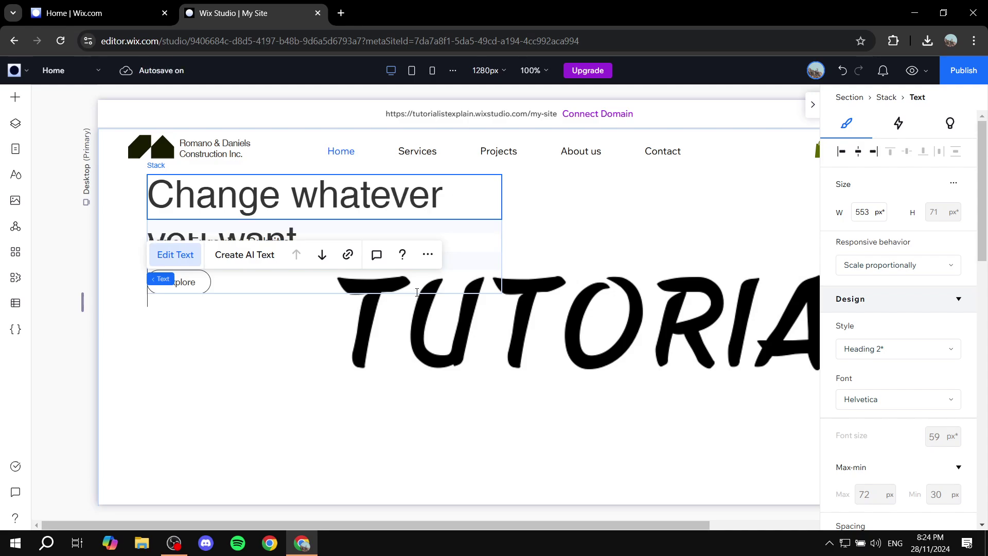
scroll(420, 316, down, 2)
click(172, 365)
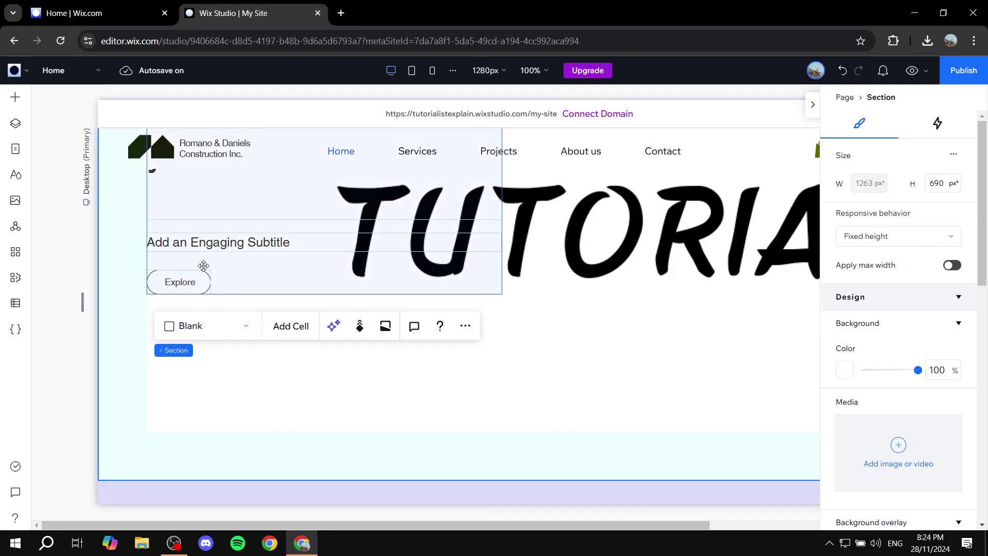
scroll(200, 264, up, 2)
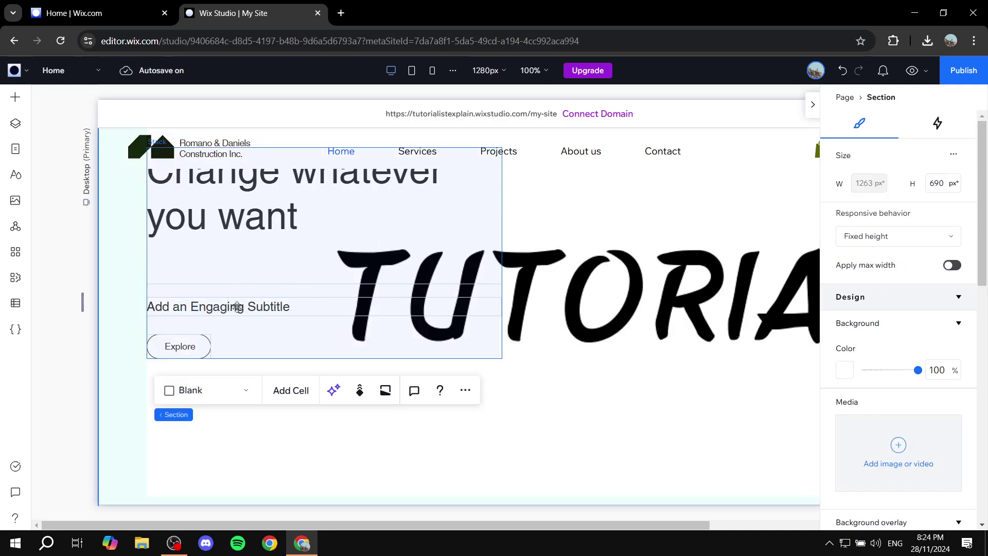
click(173, 355)
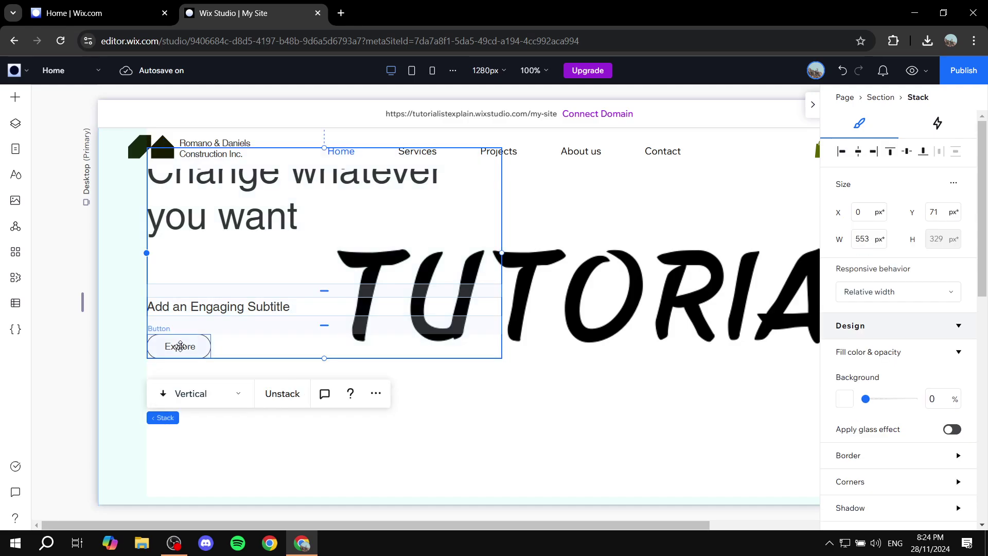
click(180, 346)
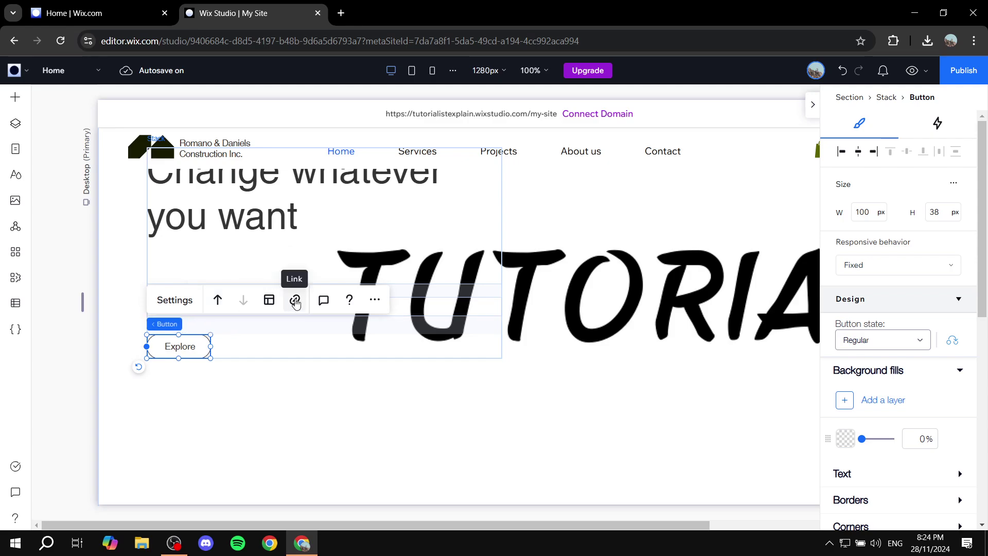
click(295, 301)
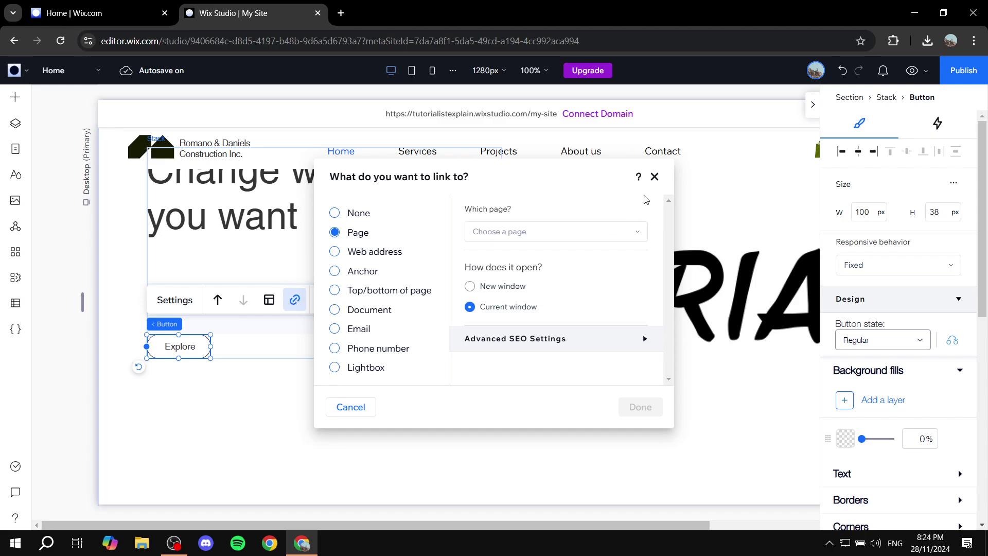
click(654, 177)
scroll(434, 412, down, 6)
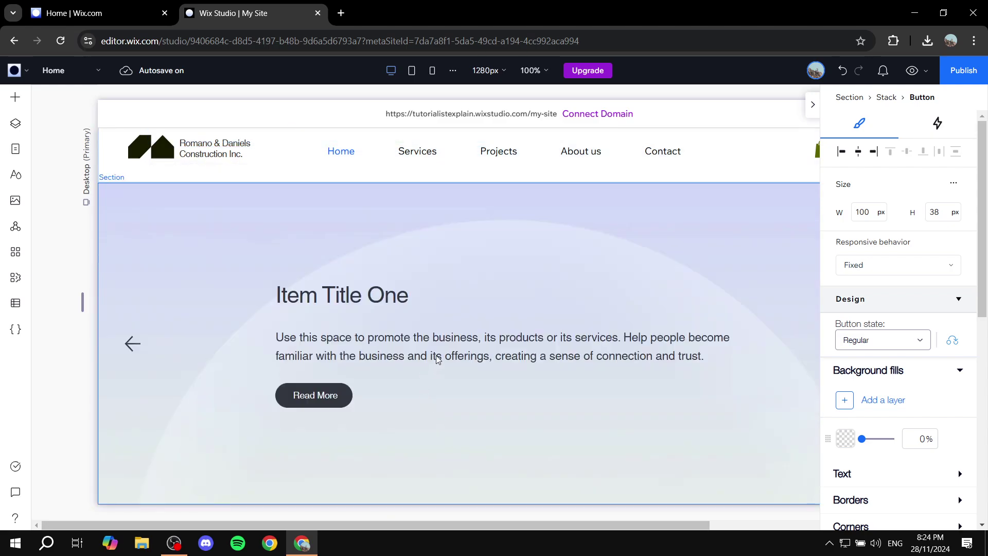
click(545, 232)
click(324, 301)
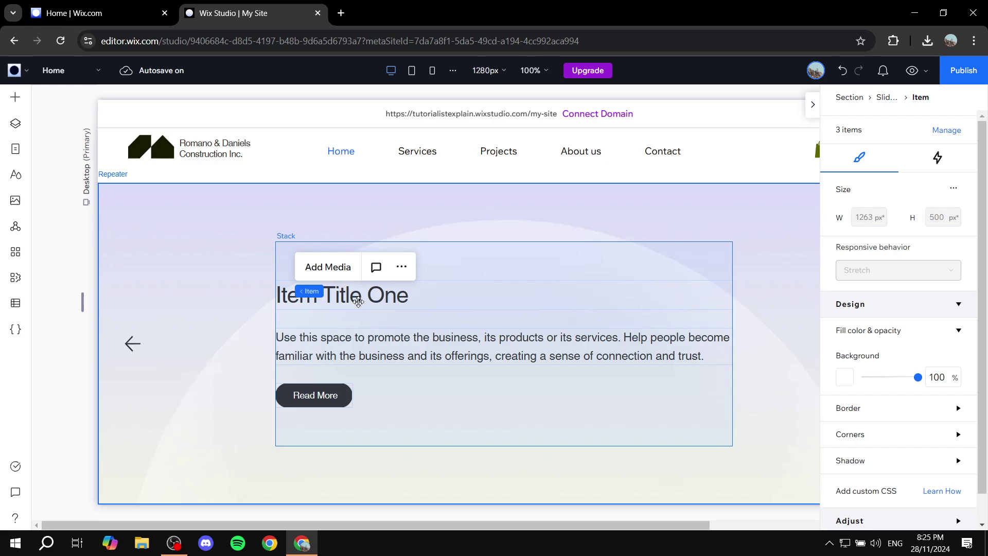
click(358, 302)
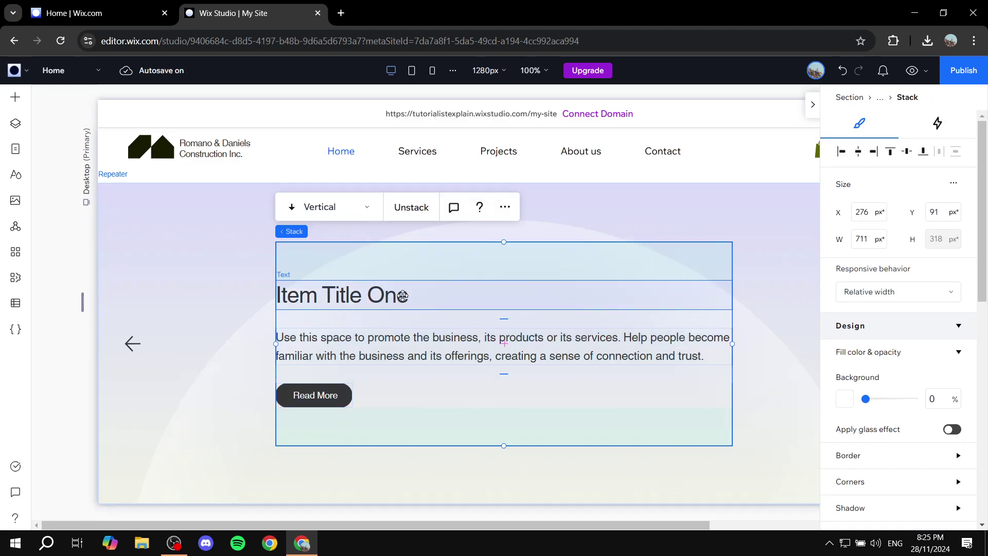
double_click(402, 296)
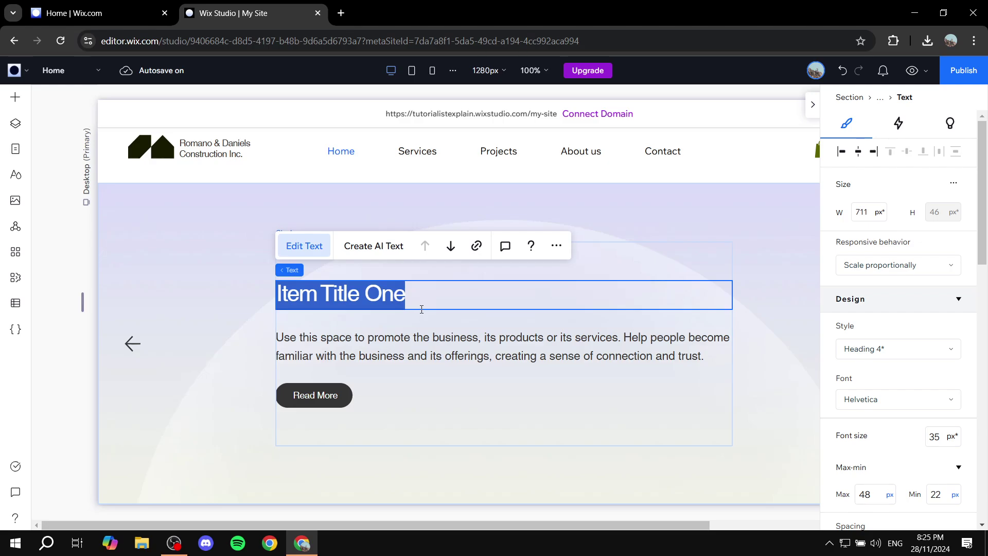
click(193, 328)
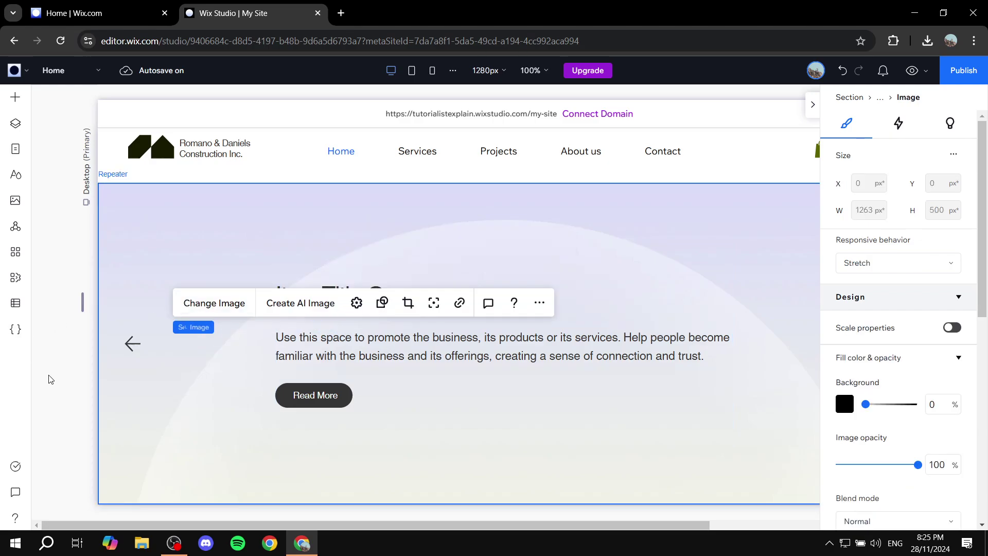
click(91, 394)
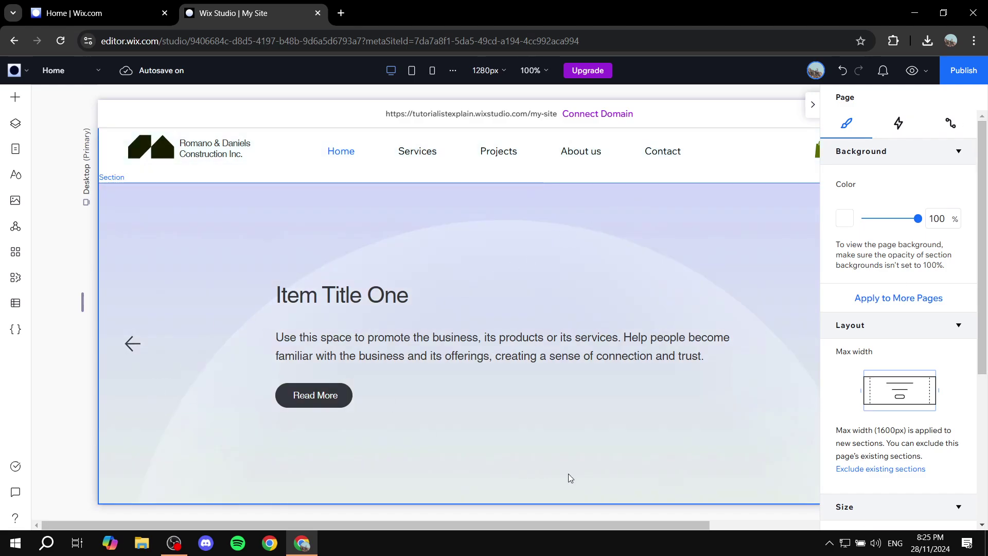
Collapse the right-side page properties panel and scroll back to the hero.
scroll(570, 304, up, 3)
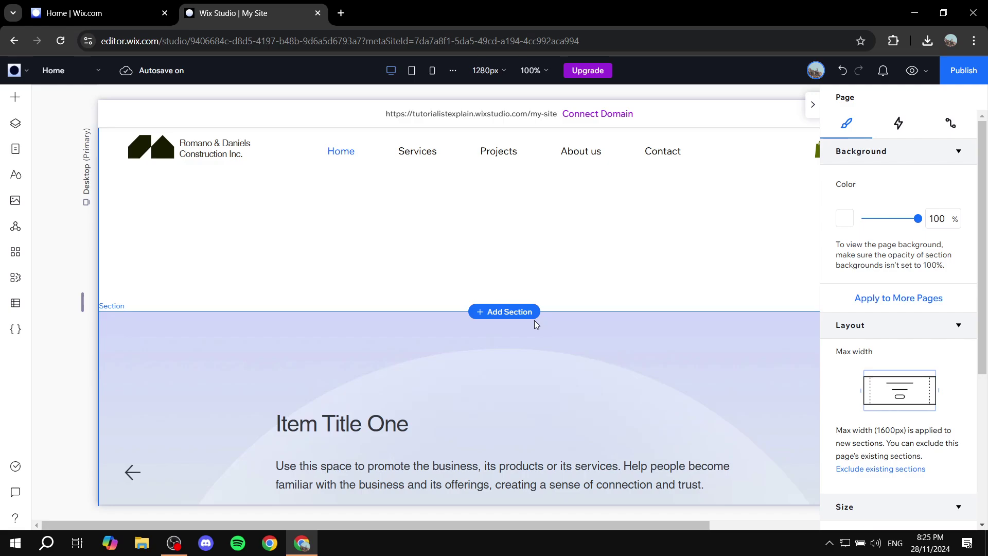
click(812, 104)
scroll(849, 288, down, 3)
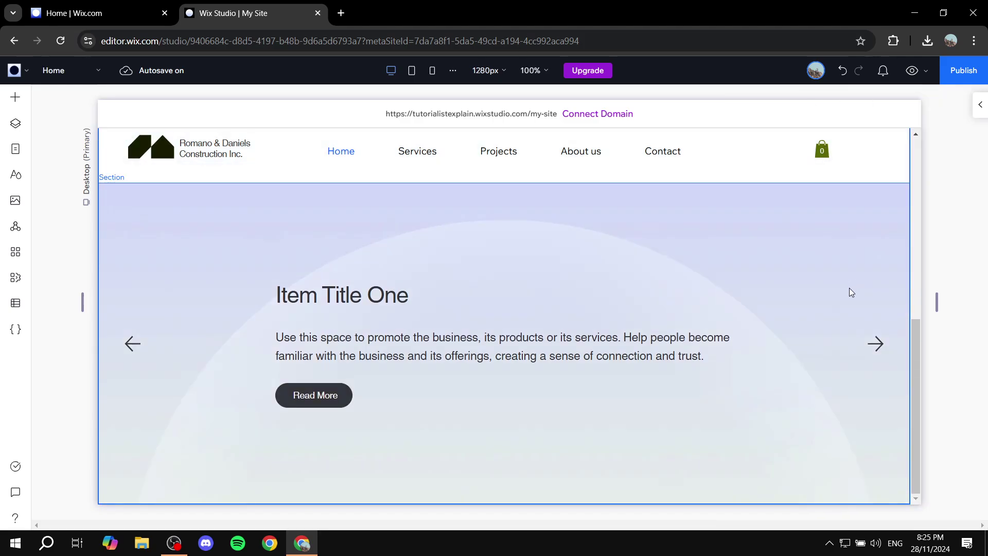
scroll(857, 314, up, 5)
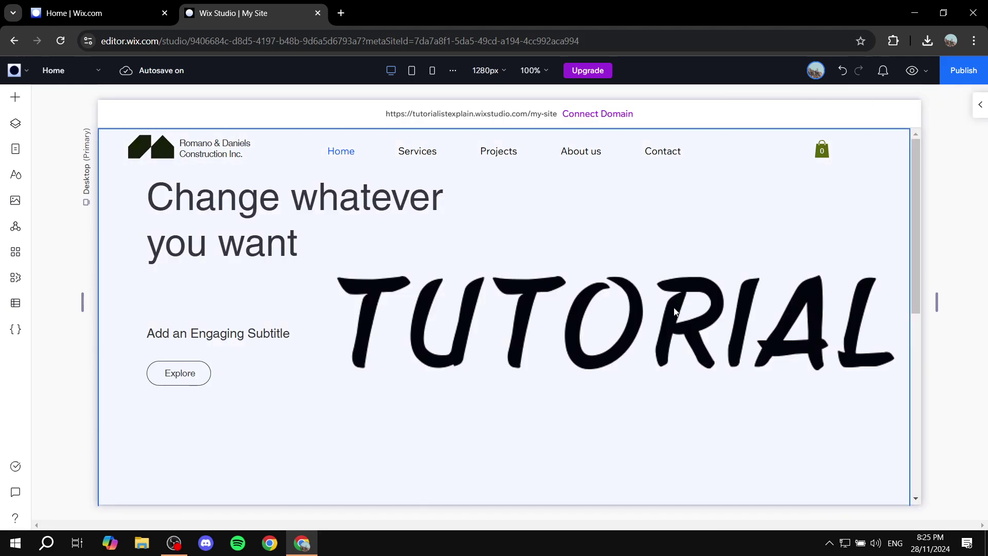
Reopen the wireframes, browsing Text, List and Collage before settling on Spotlight layouts.
click(15, 96)
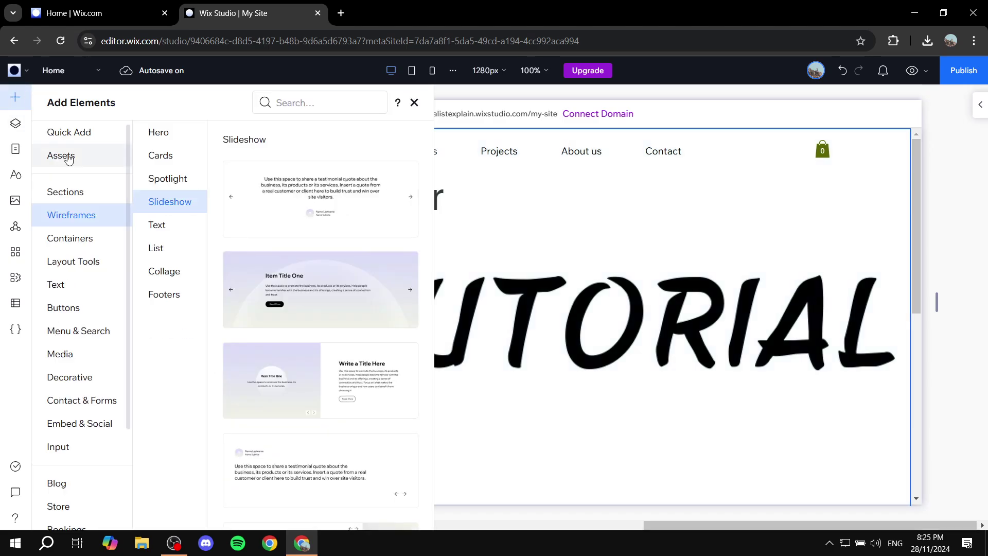
click(175, 224)
click(173, 253)
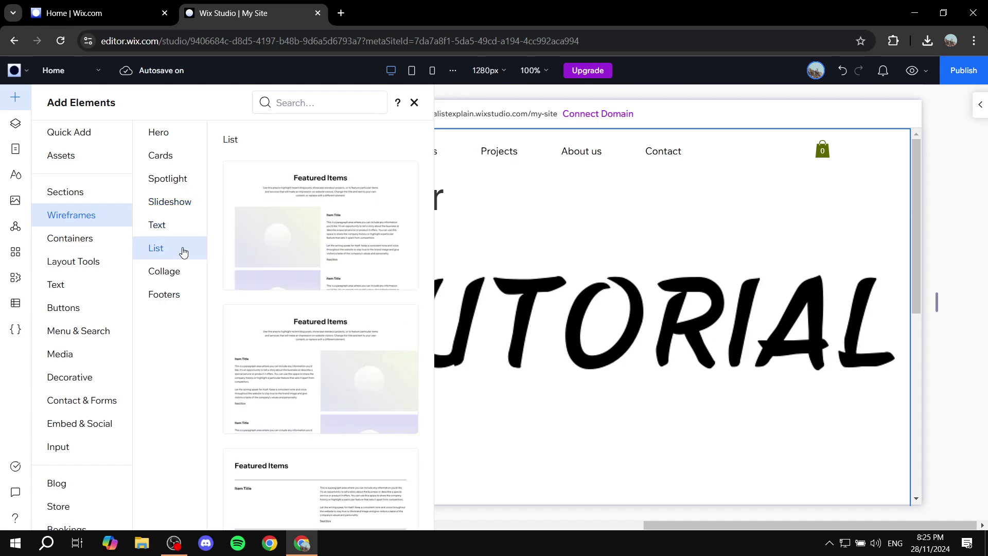
click(170, 273)
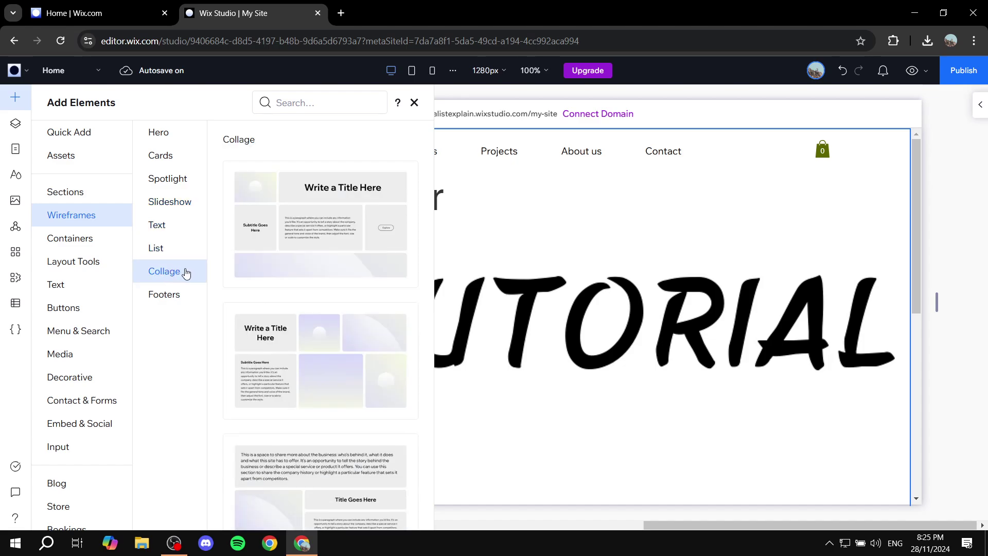
click(172, 178)
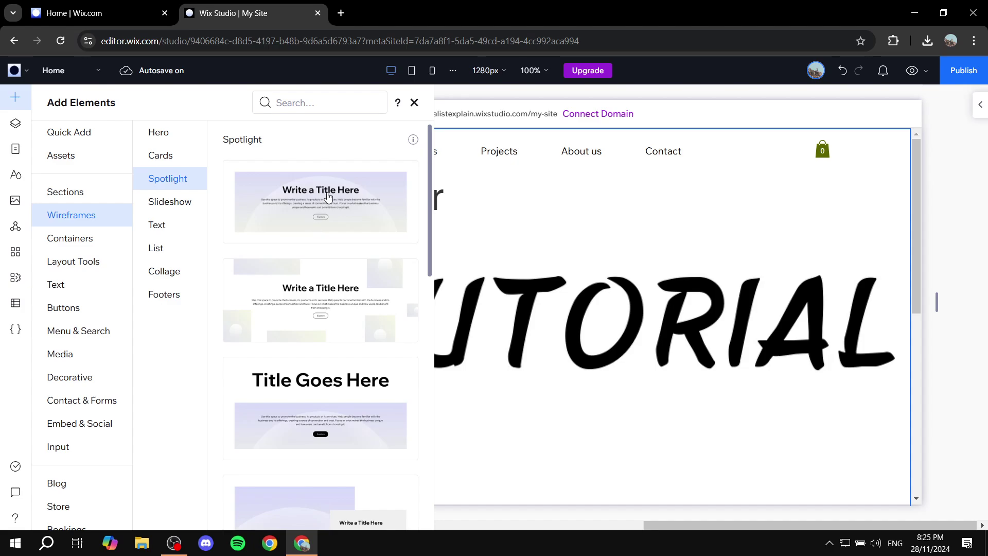